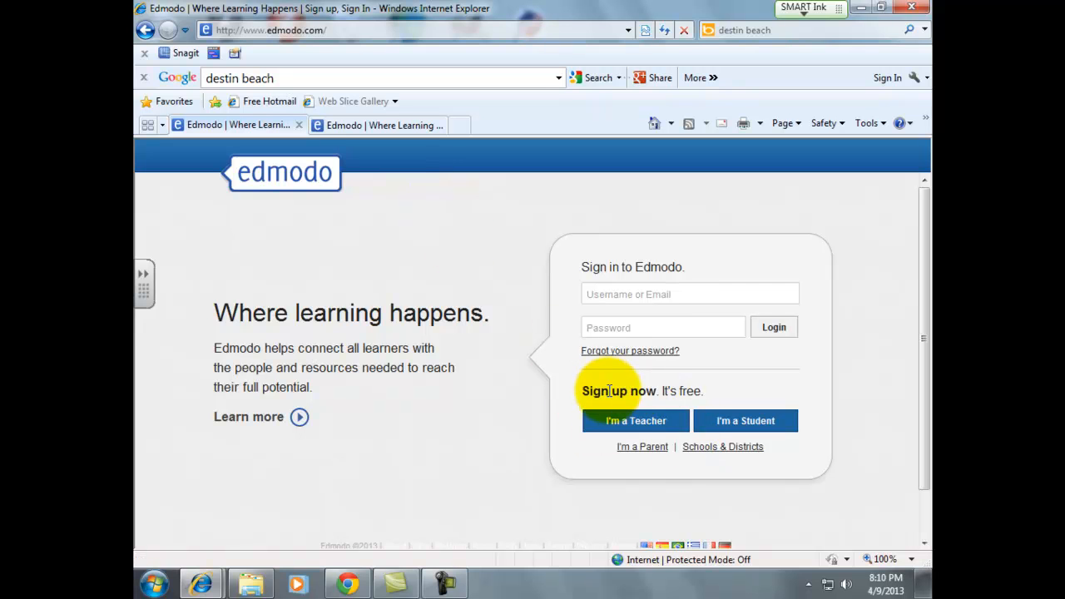
- Open the Teacher Sign Up form from the Edmodo sign-in page
click(631, 424)
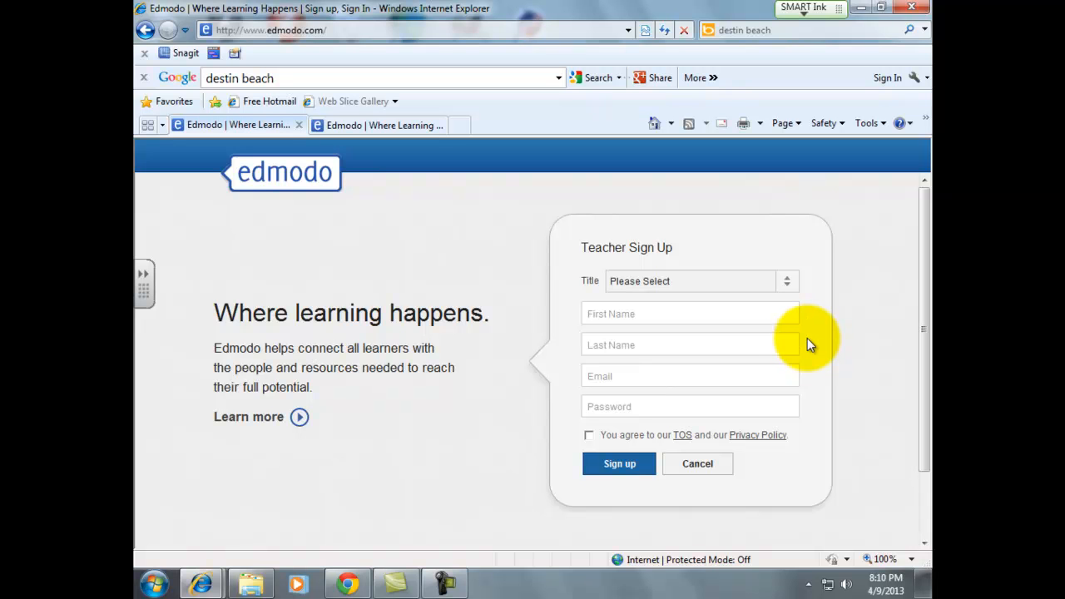
- Bring the browser window with the teacher's signed-in Edmodo home to the front
click(348, 586)
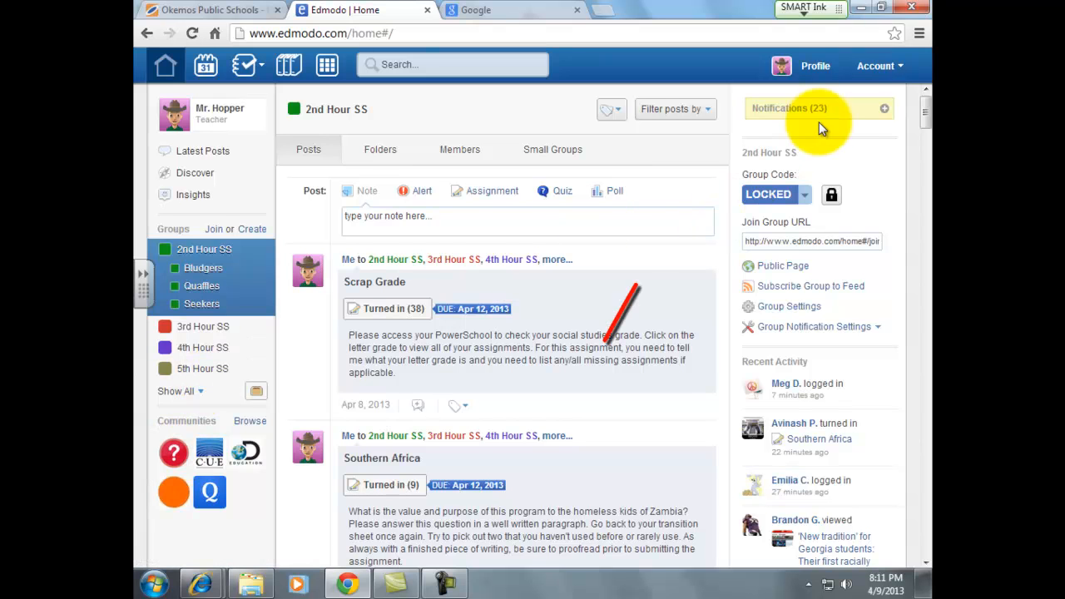
- Expand Notifications to reveal 20 turned-in assignments, 1 assignment comment and 2 new members
click(884, 109)
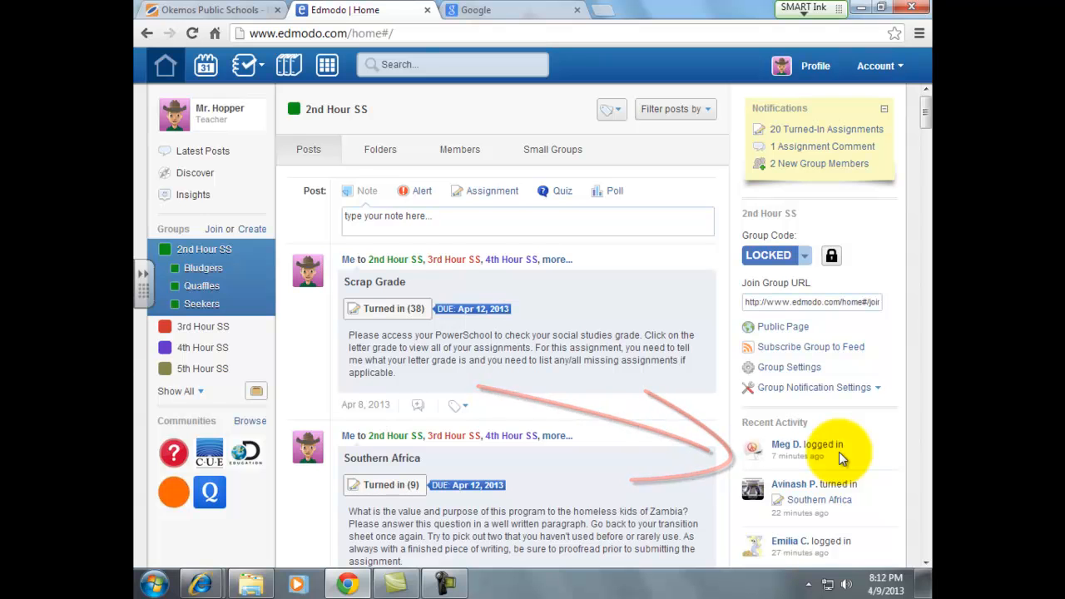
scroll(882, 456, down, 2)
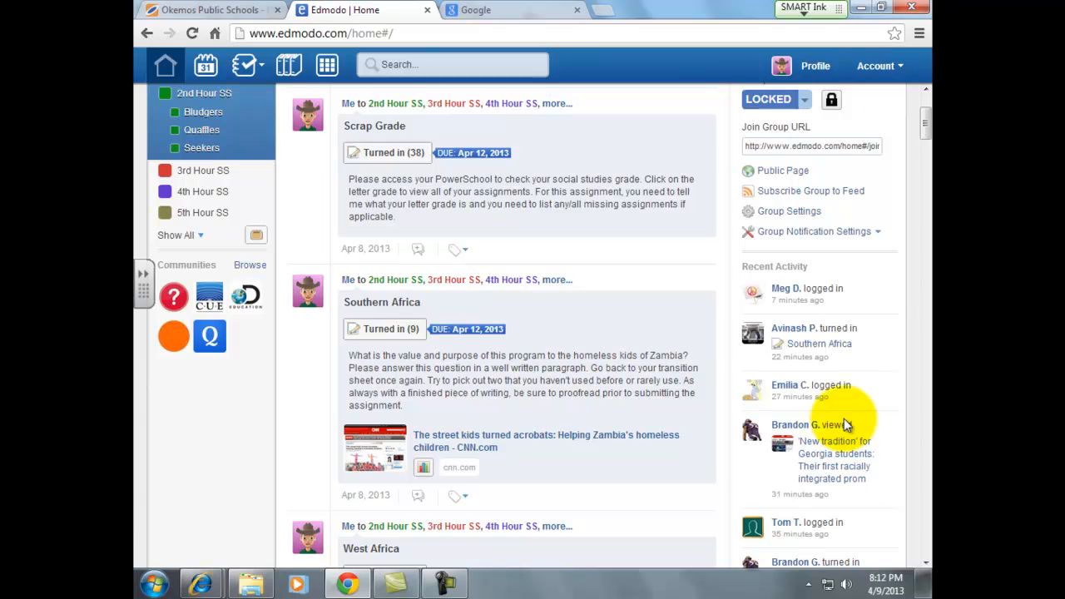
scroll(846, 424, down, 2)
scroll(846, 425, up, 4)
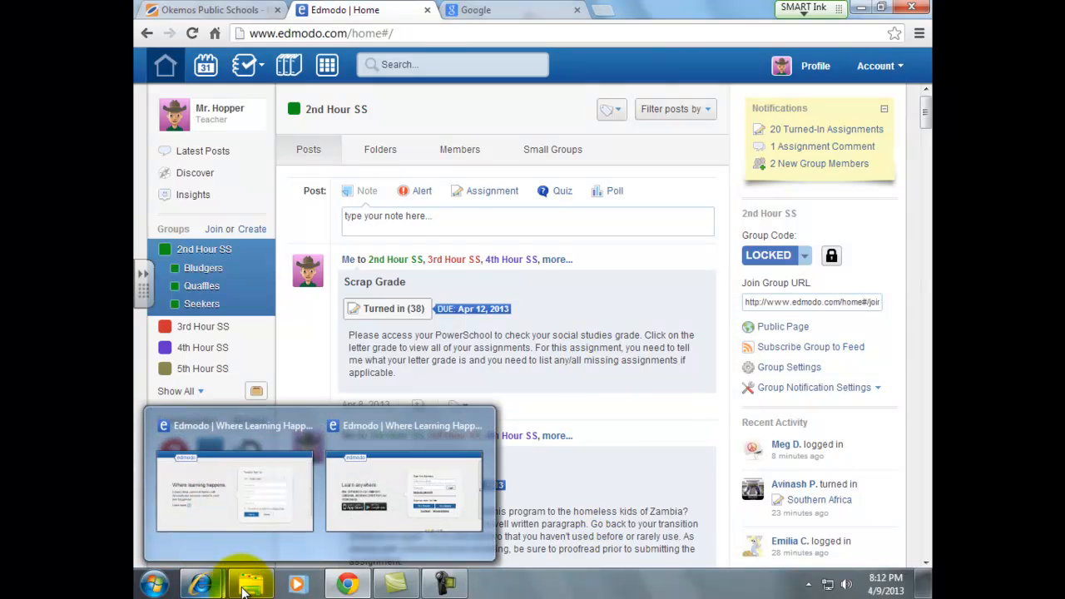
- Create the group 'Hopper 1st Hour' with Grade 7th, Social Studies area and Geography subject
click(252, 230)
click(532, 183)
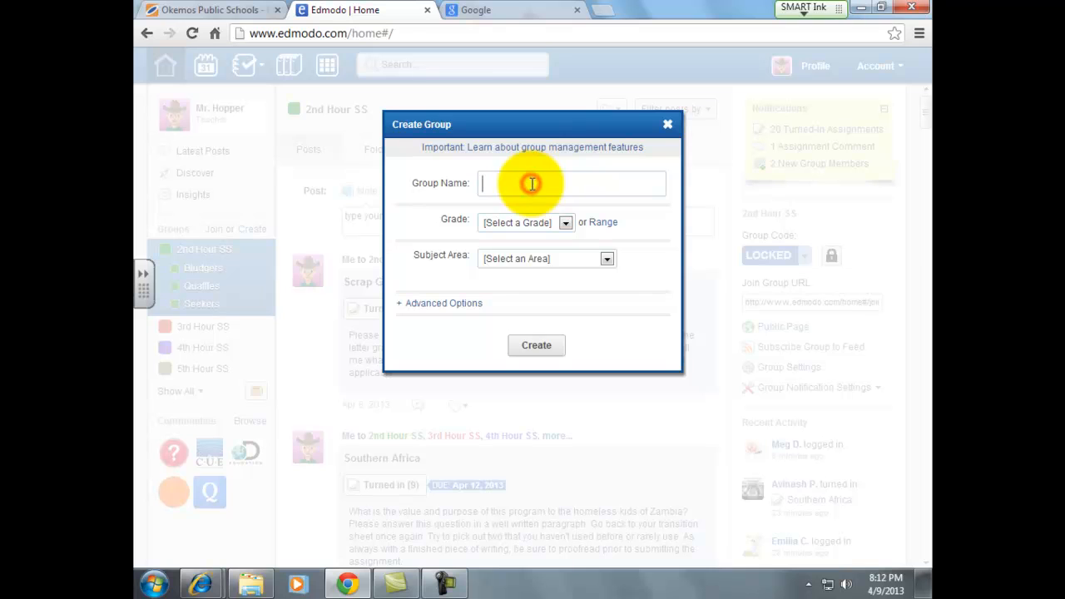
text(Hopper)
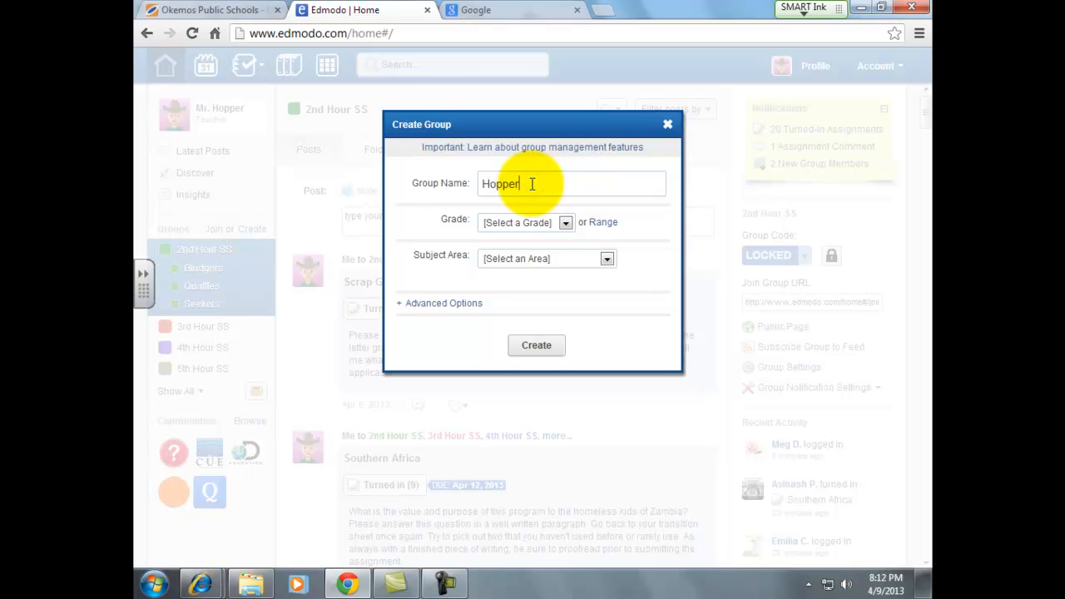
text( 1st Hour)
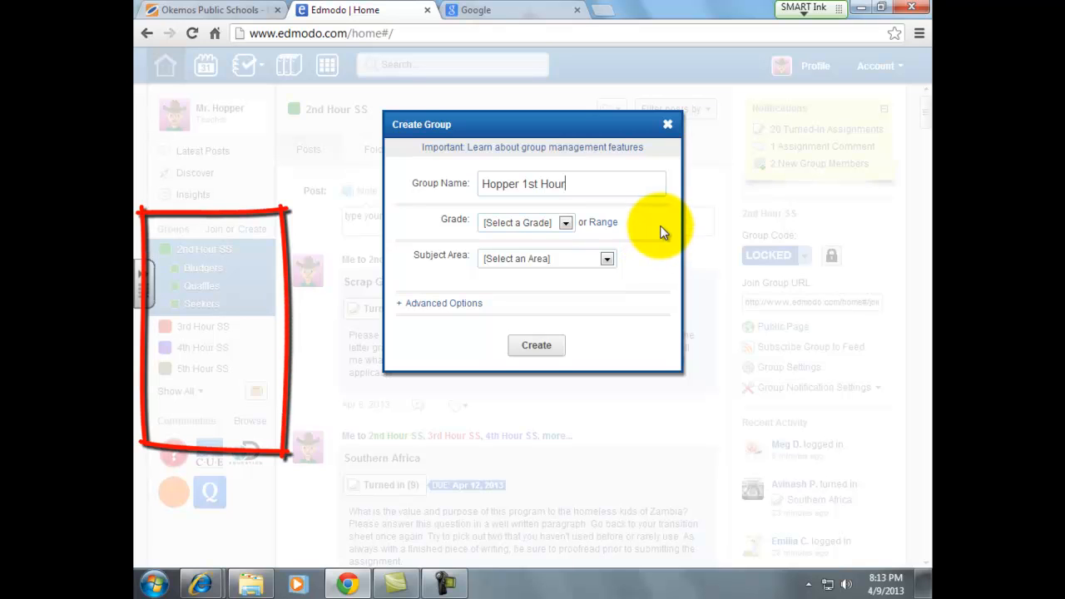
click(598, 184)
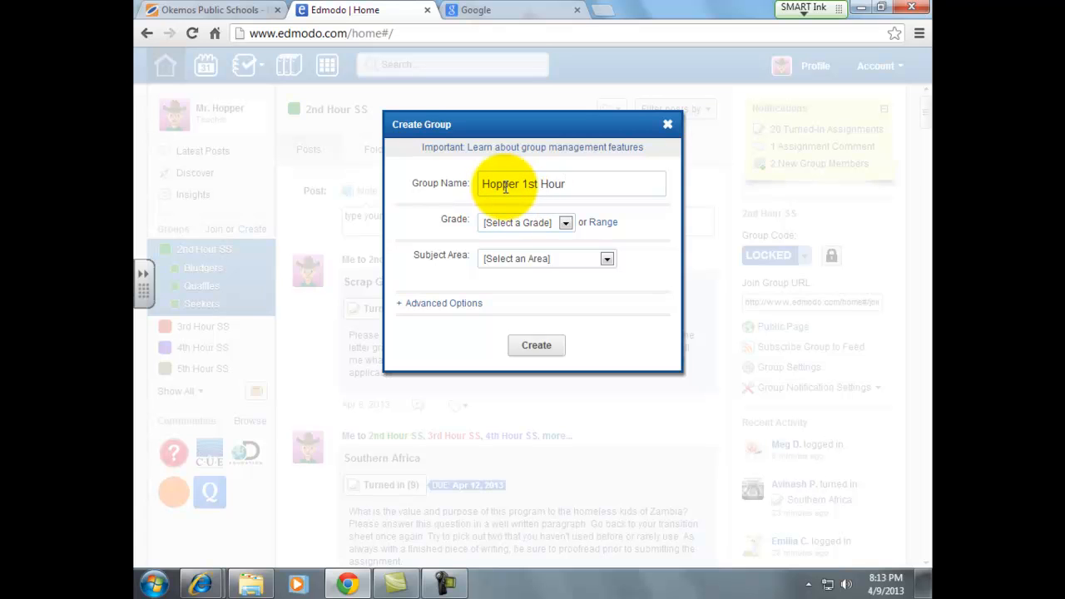
click(565, 224)
click(502, 462)
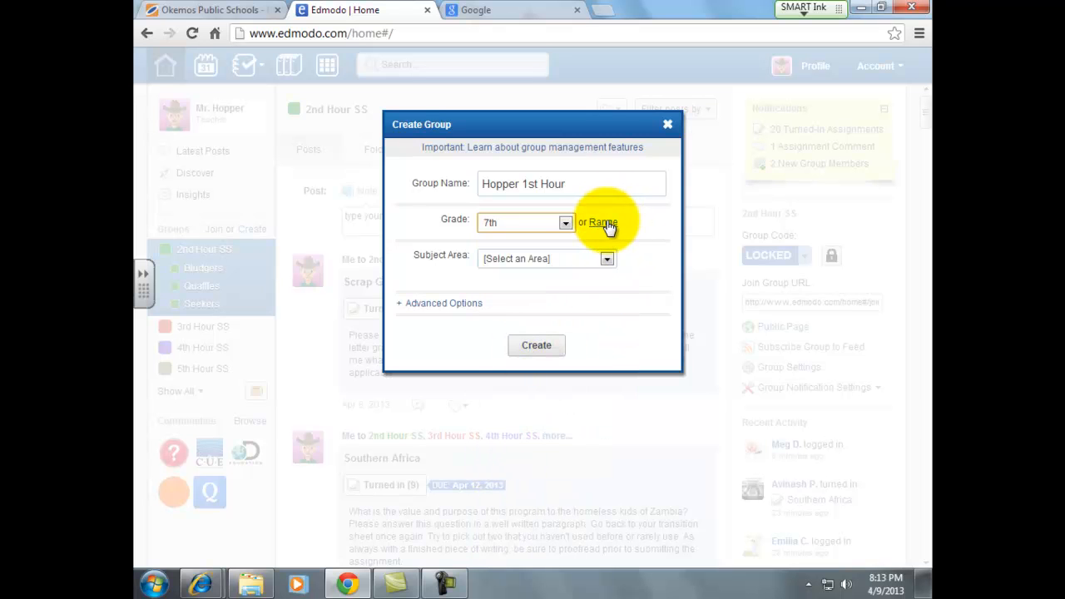
click(606, 259)
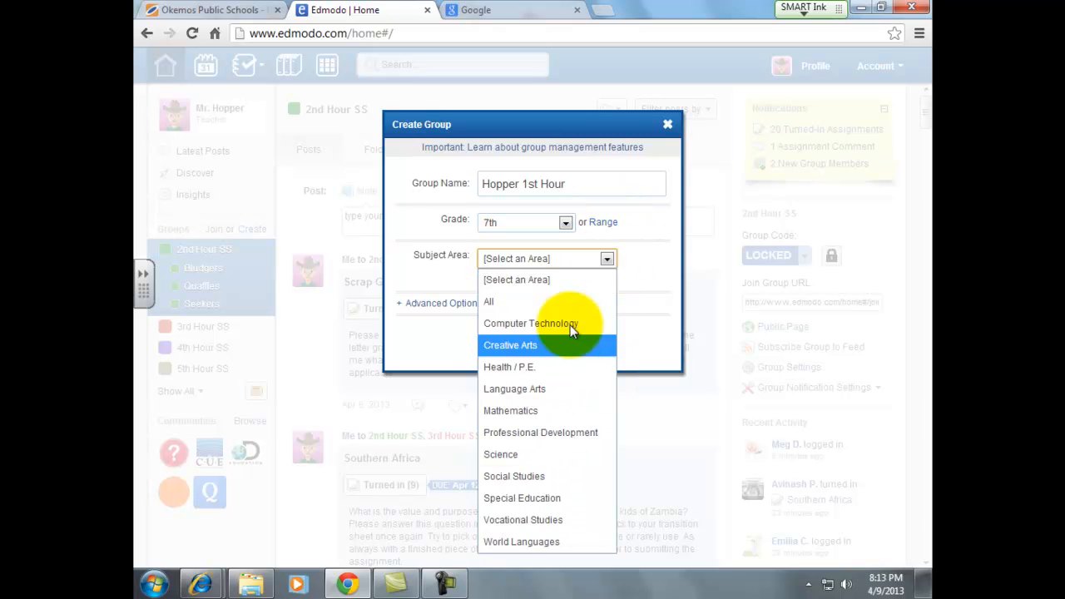
click(539, 477)
click(518, 282)
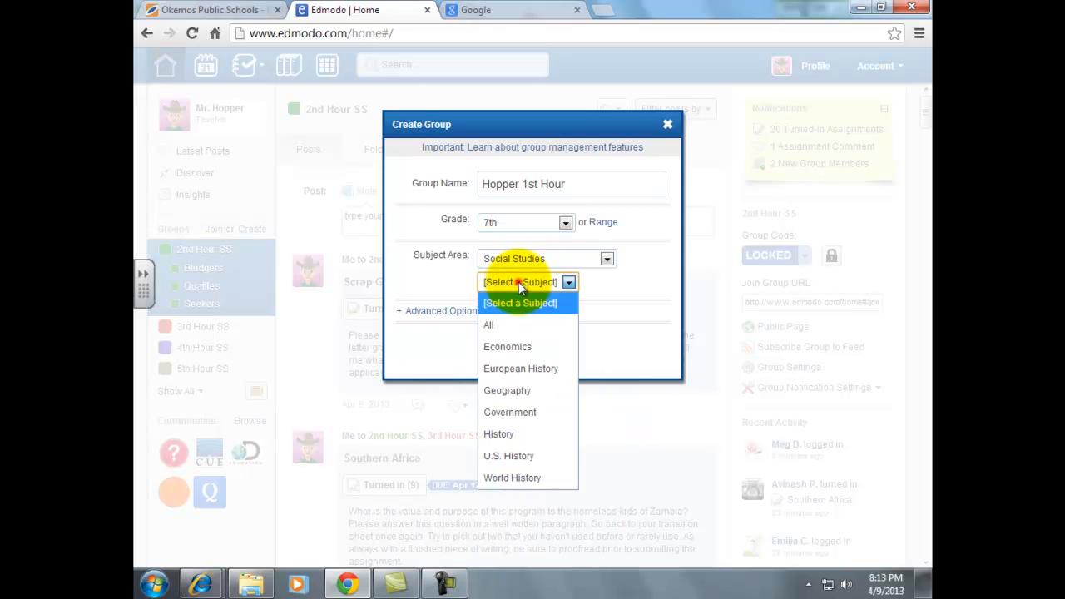
click(522, 399)
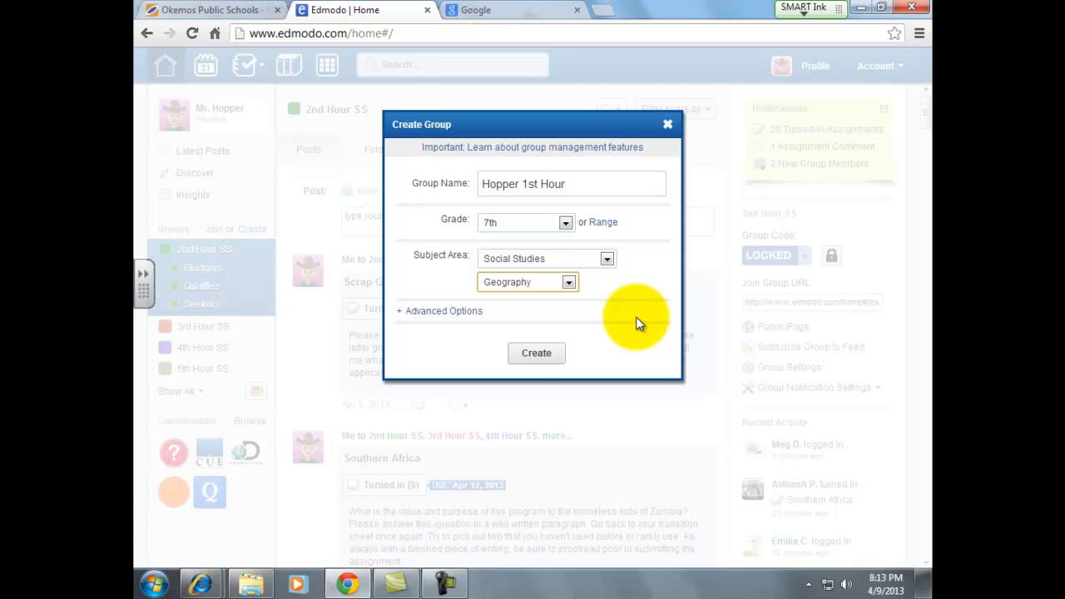
click(536, 353)
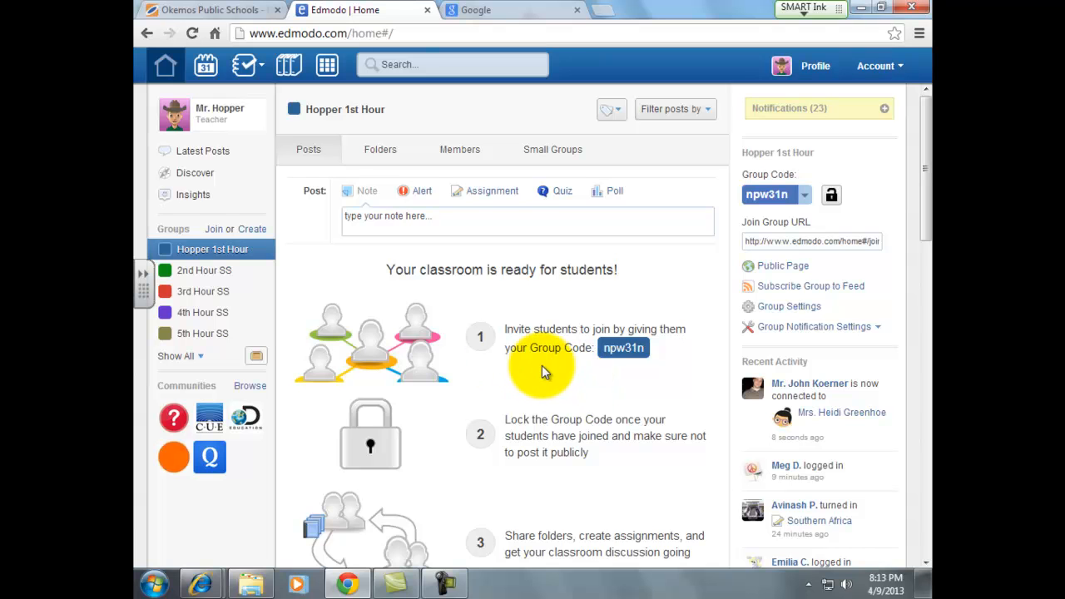
- Highlight the group code in the Hopper 1st Hour welcome steps
mouse_move(554, 371)
mouse_down()
mouse_move(630, 363)
mouse_move(678, 383)
mouse_move(647, 359)
mouse_up()
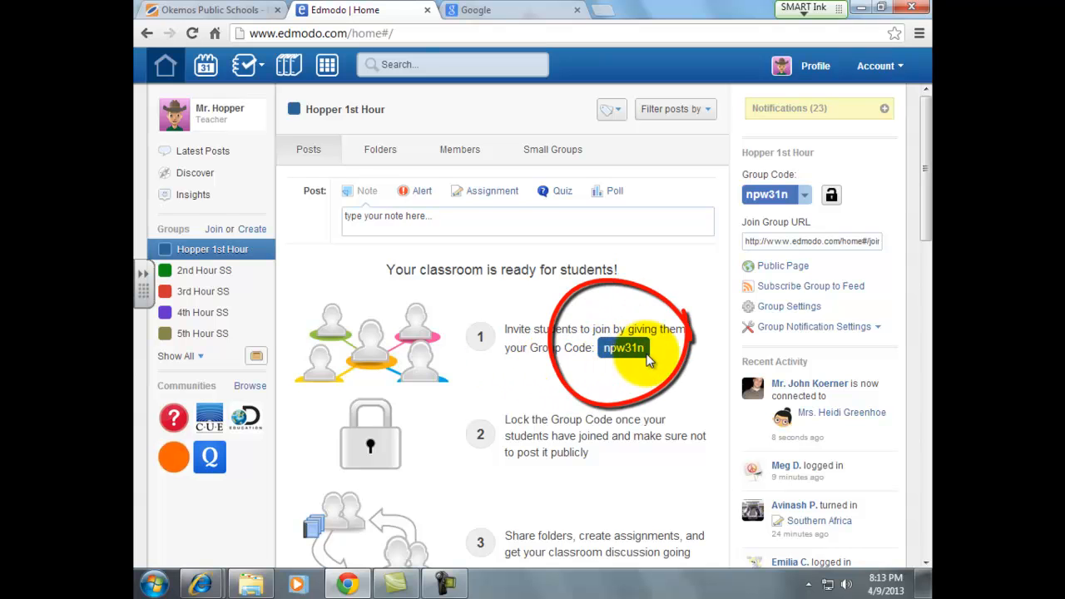
drag(649, 320, 738, 202)
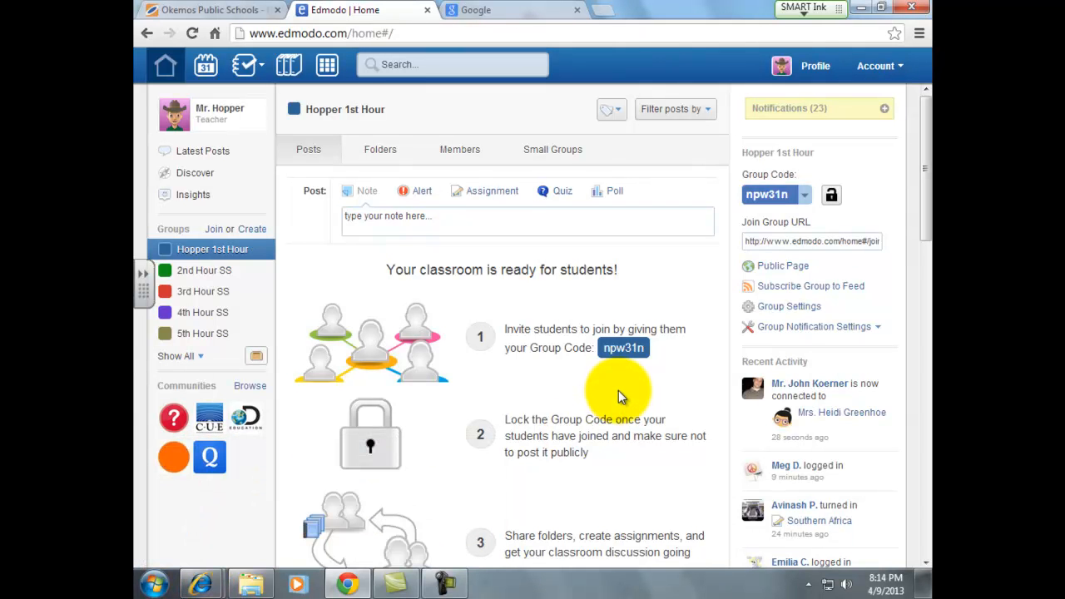
- Switch to the other browser window and open Edmodo's student sign-up form
mouse_move(200, 582)
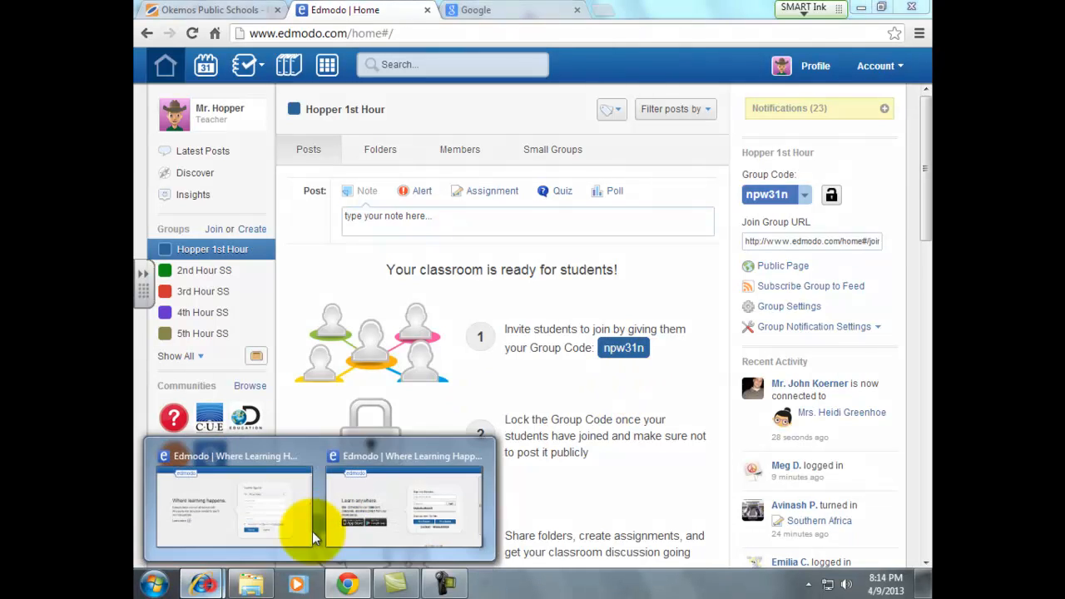
click(403, 504)
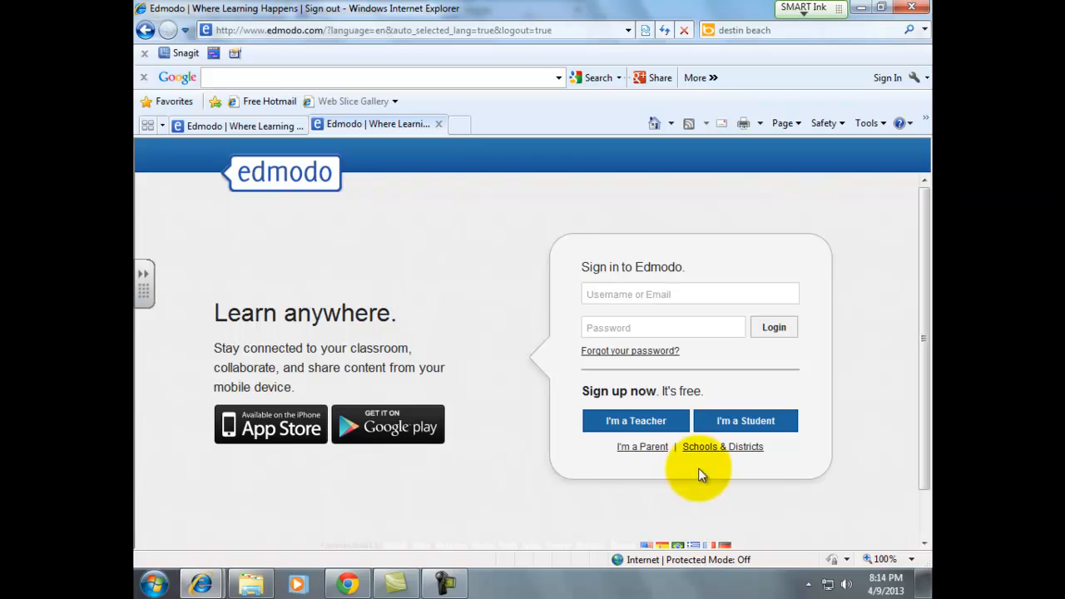
click(771, 428)
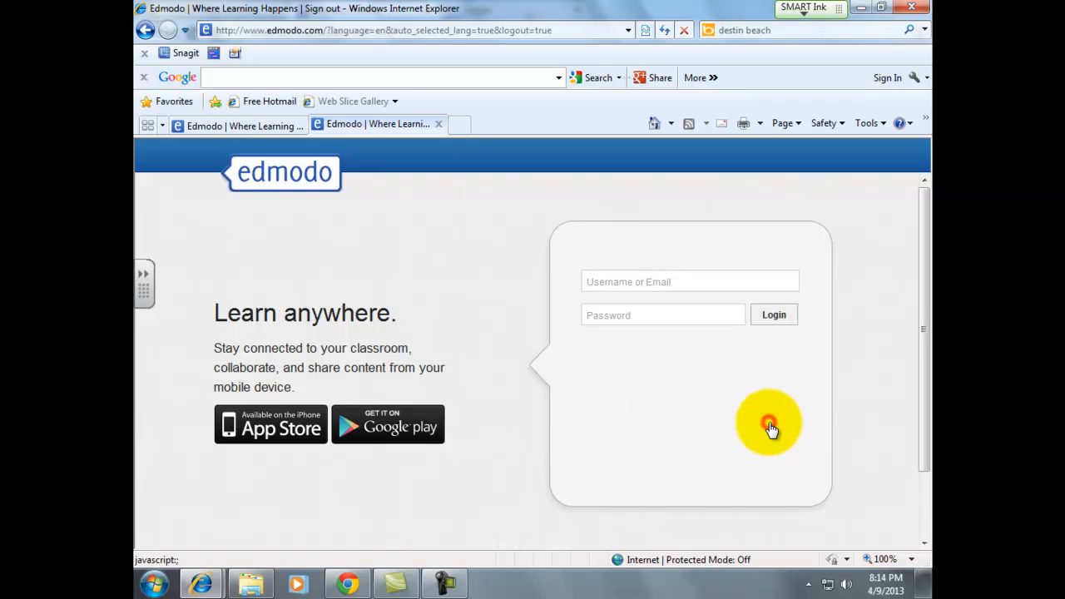
- Enter the Hopper 1st Hour group code and a username, appending 2 after it was taken
click(663, 279)
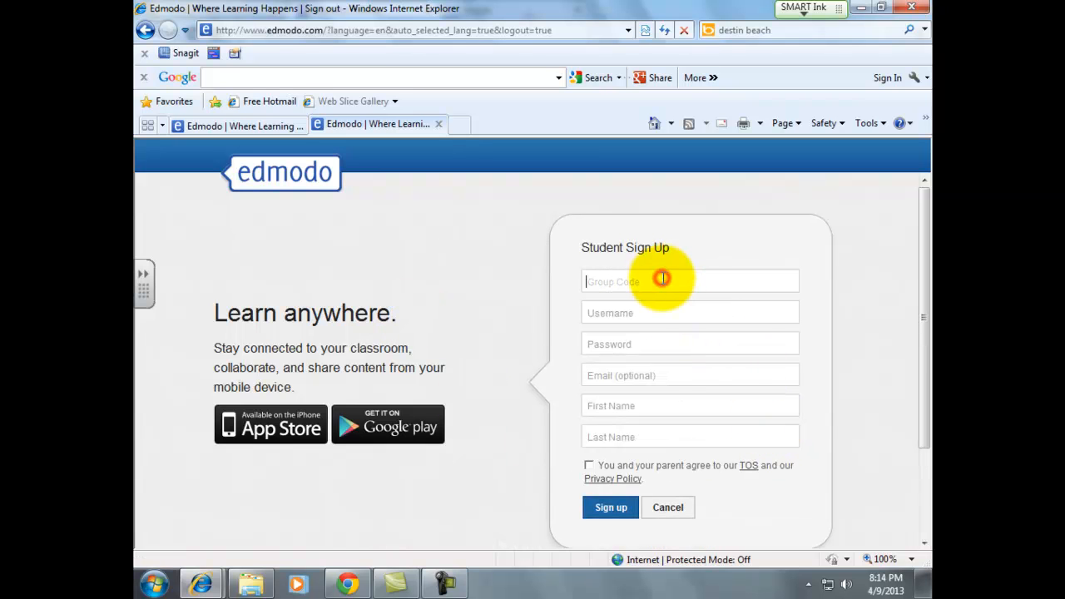
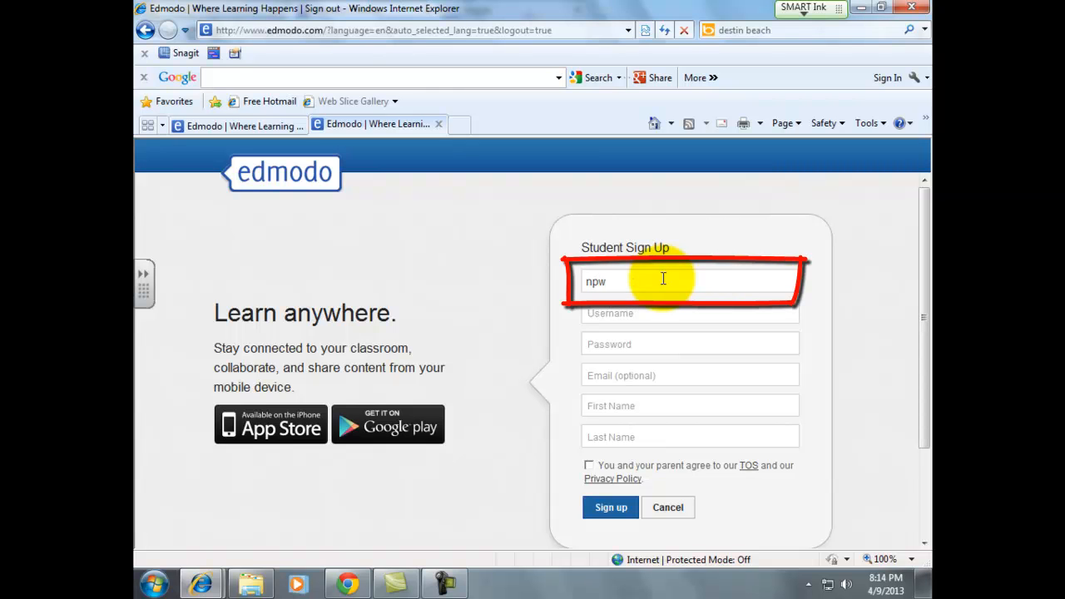
click(642, 312)
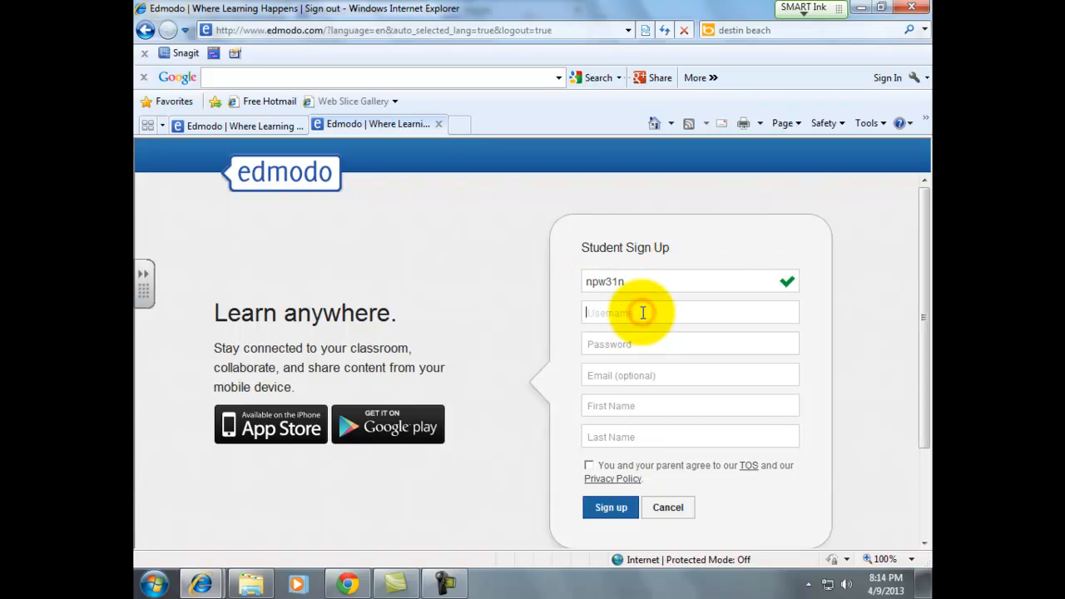
text(Tommy_T)
click(643, 345)
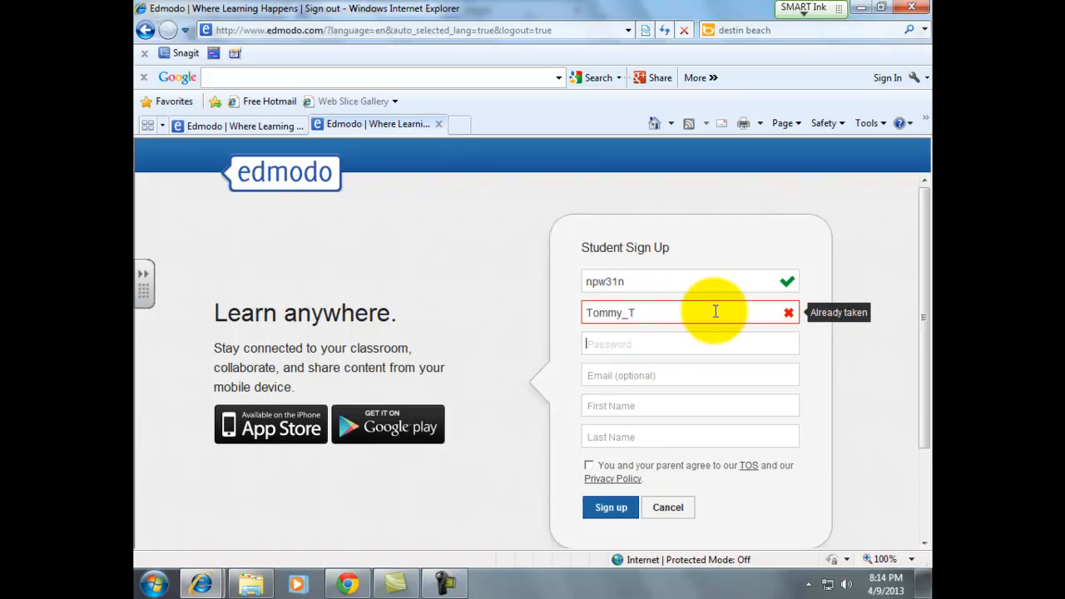
click(679, 311)
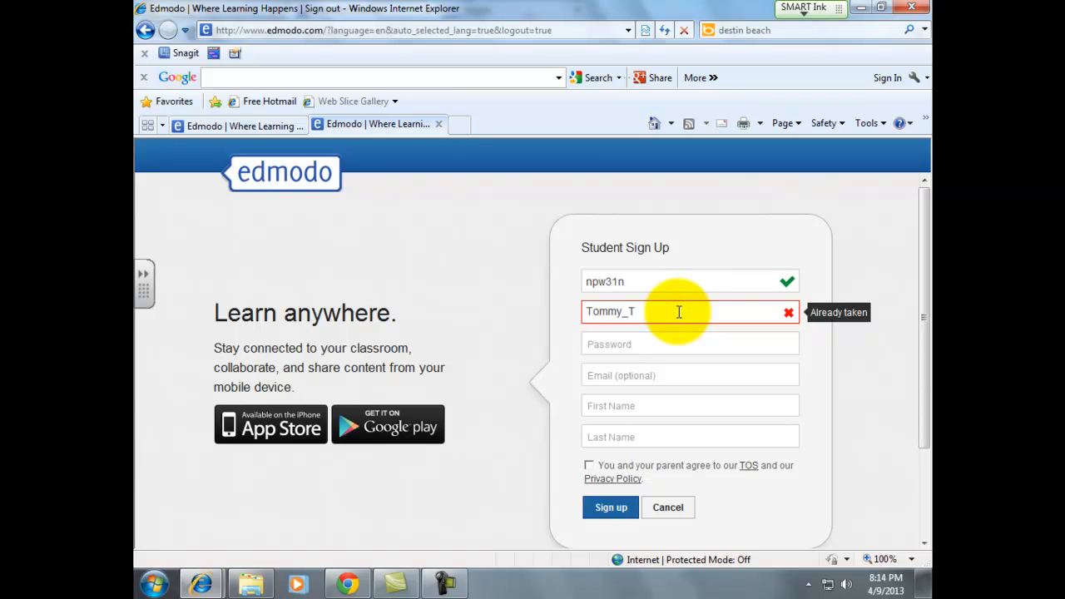
text(2)
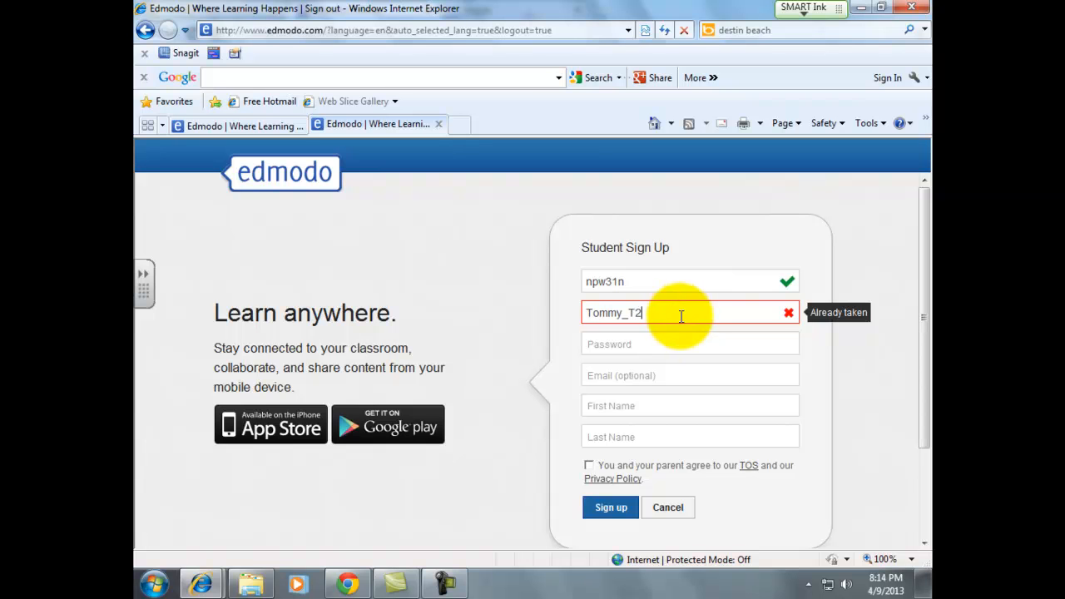
click(677, 341)
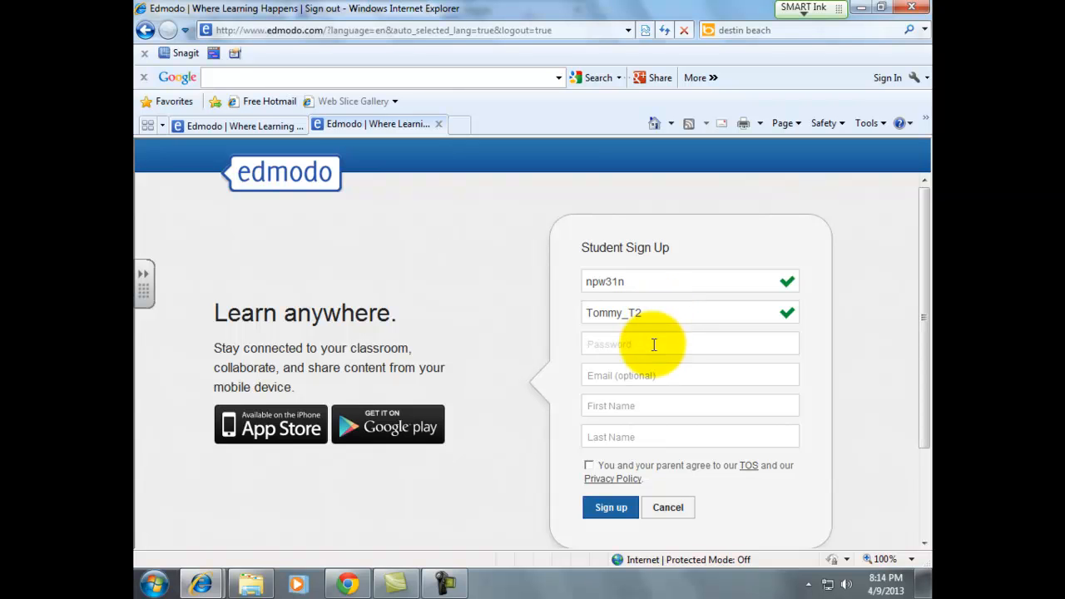
- Set a password, enter the student's first and last name, accept the terms, and sign up
text(****)
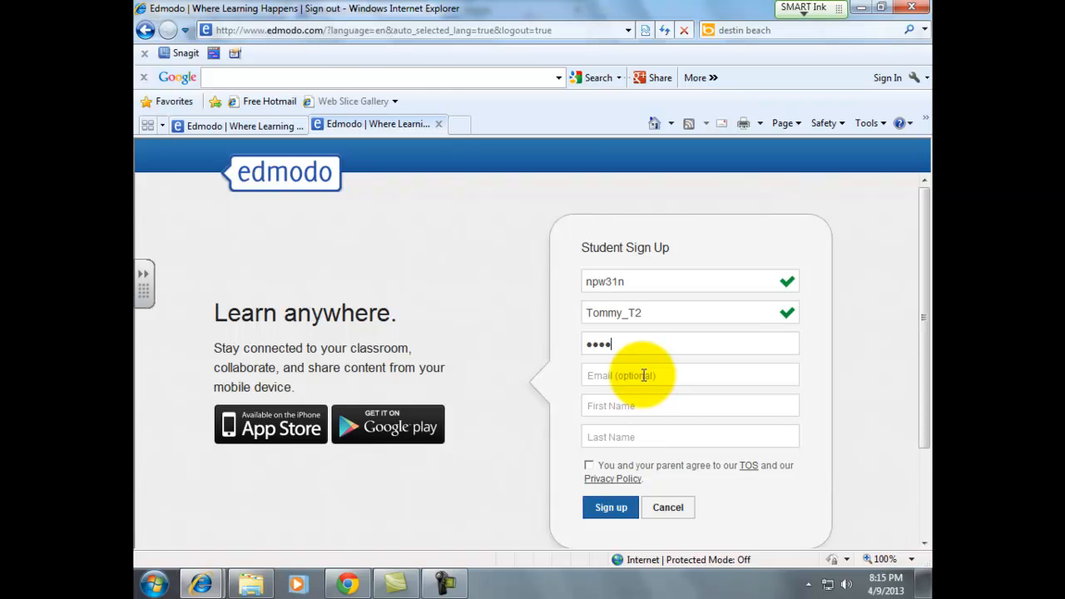
click(640, 402)
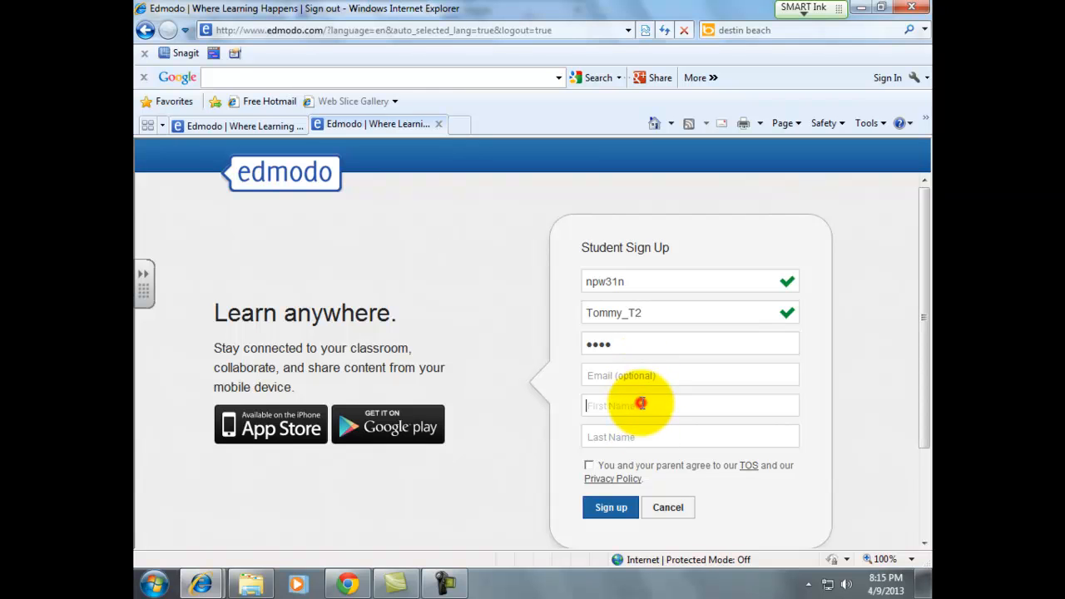
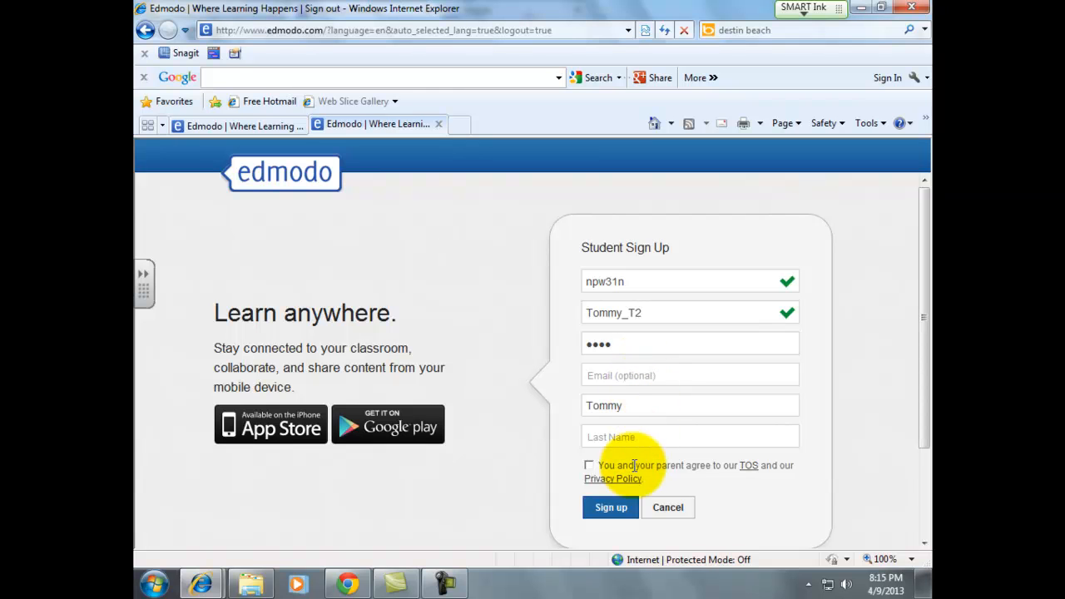
click(642, 438)
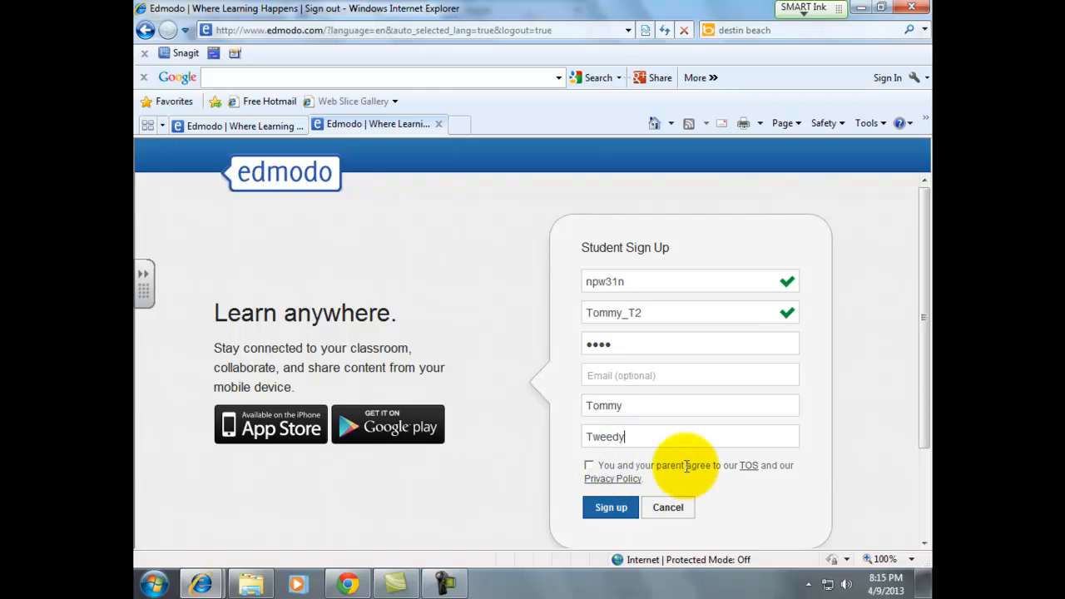
click(589, 465)
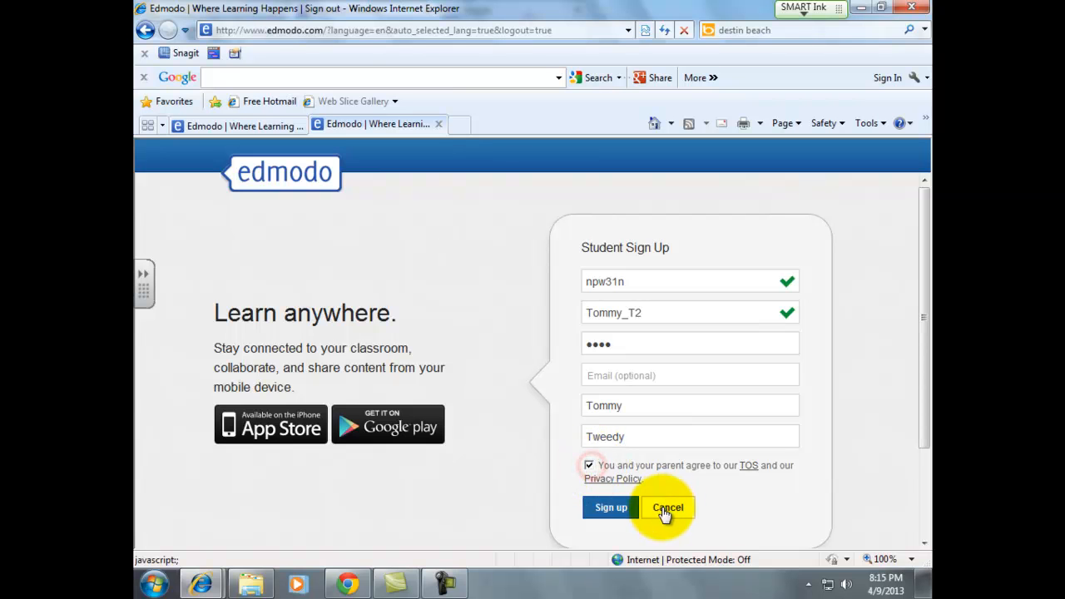
click(622, 509)
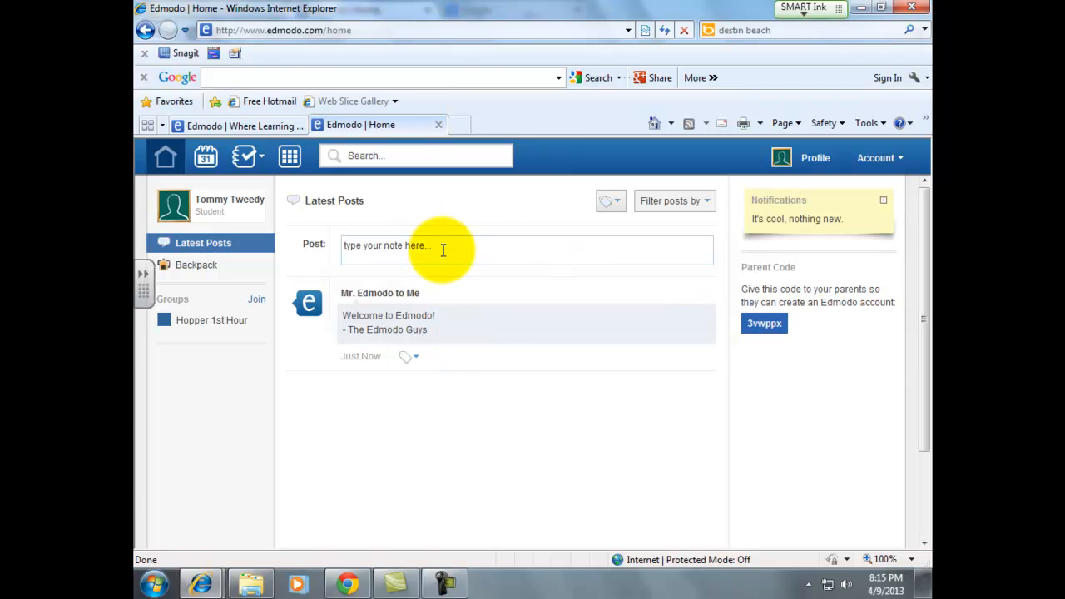
- Open Hopper 1st Hour from the Groups list in the student's sidebar
click(203, 327)
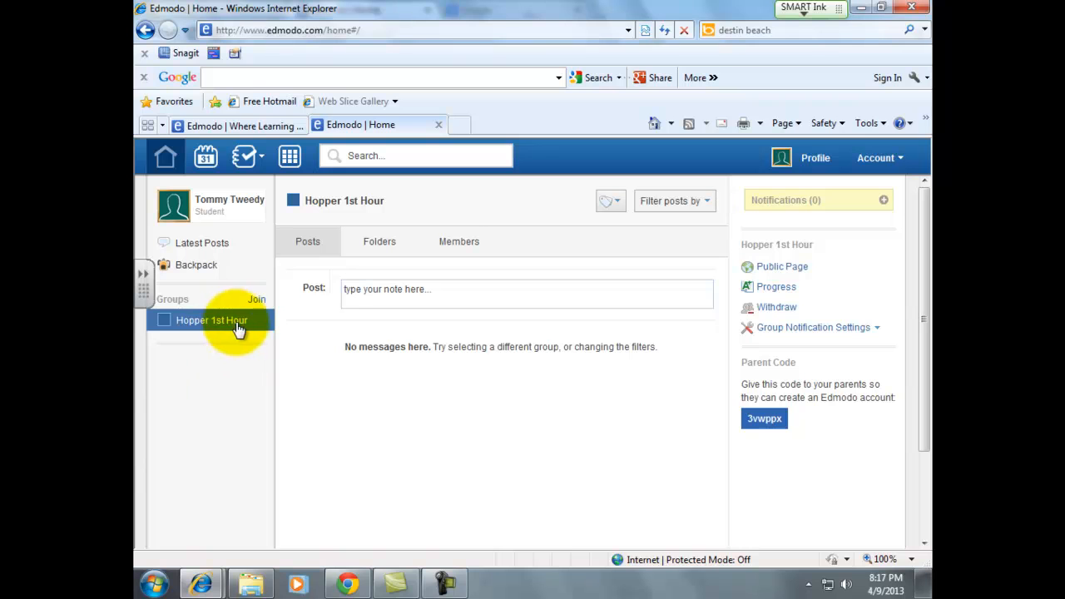
- Check the group's Members list and the student's card, then return to the teacher's browser
click(455, 249)
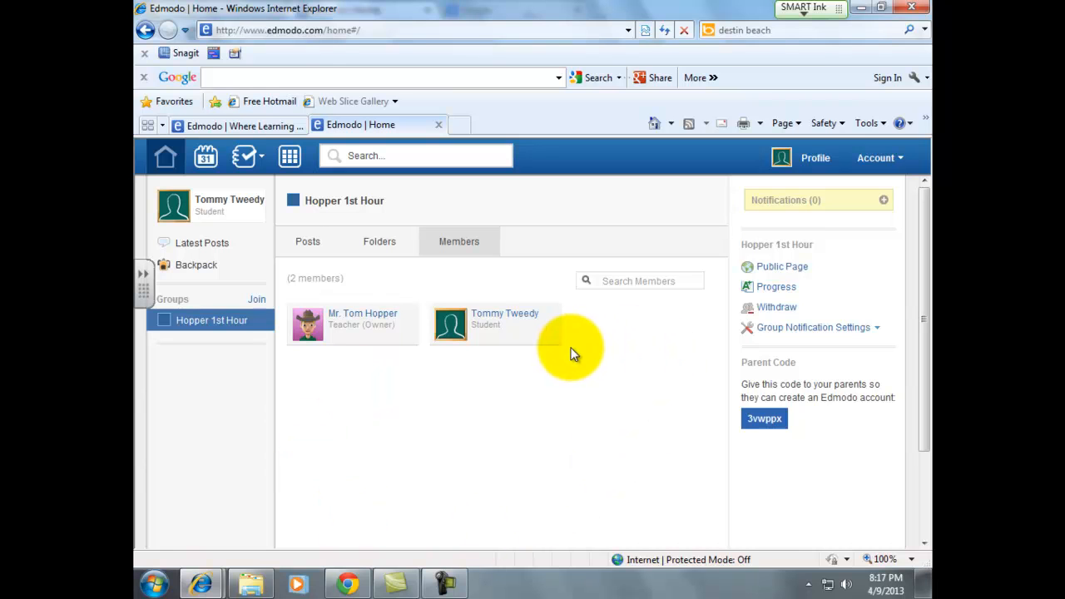
click(521, 337)
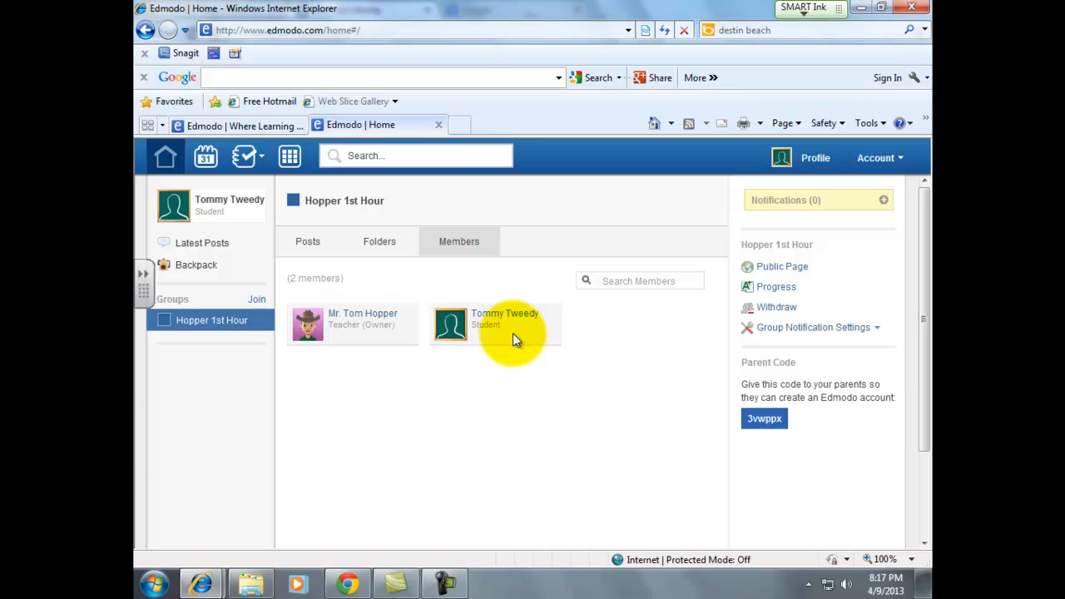
click(513, 331)
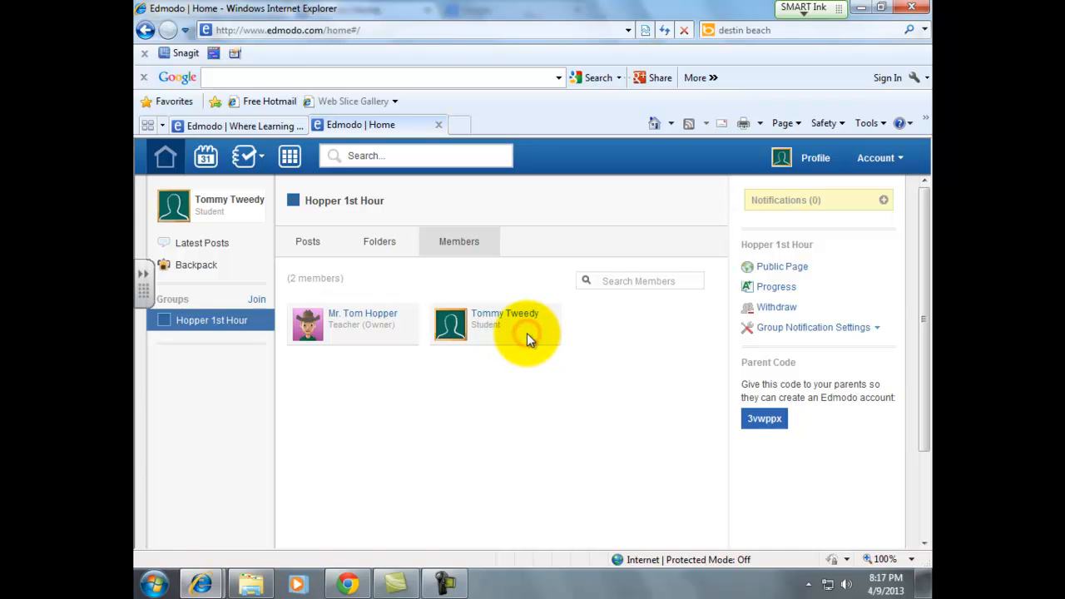
click(348, 583)
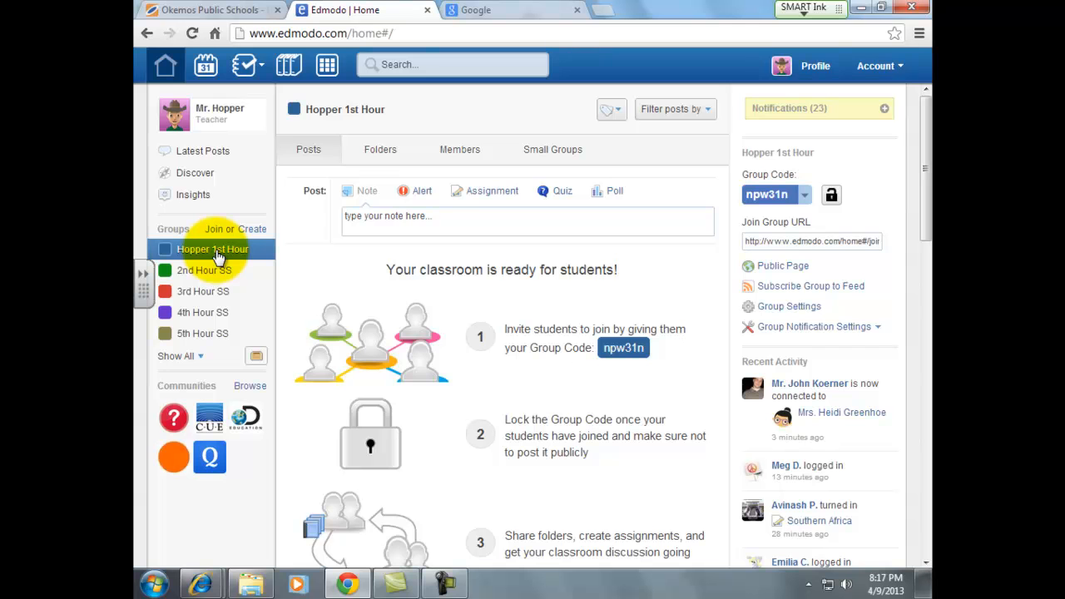
click(459, 155)
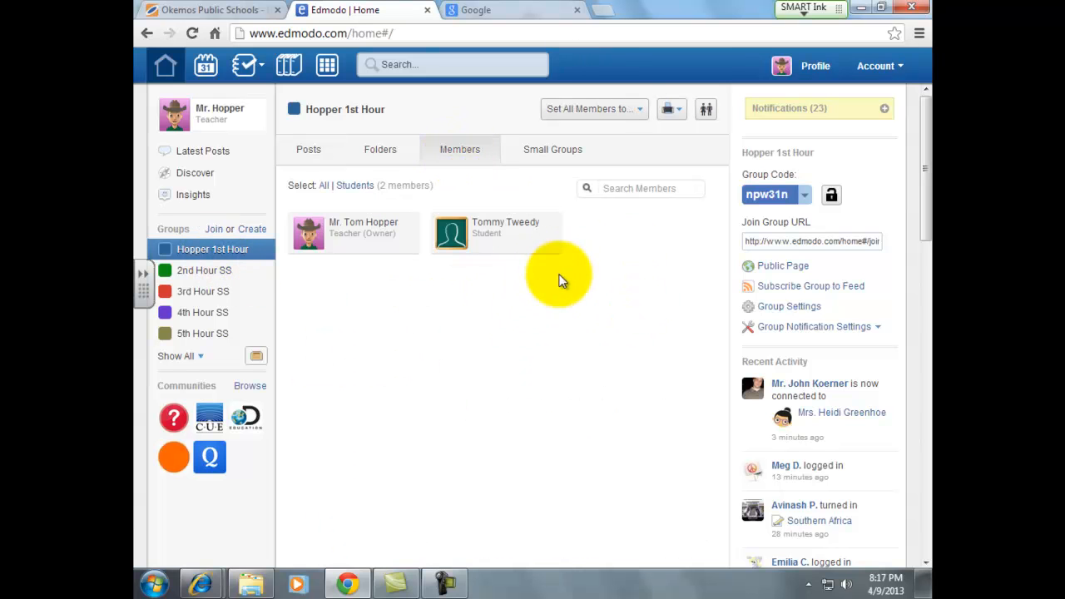
click(521, 247)
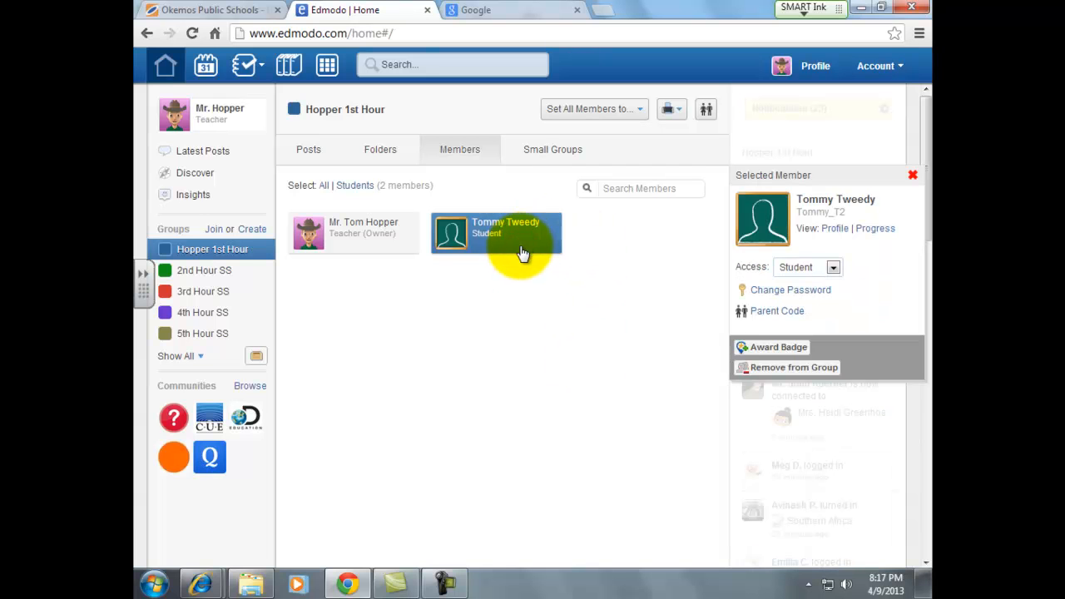
click(813, 293)
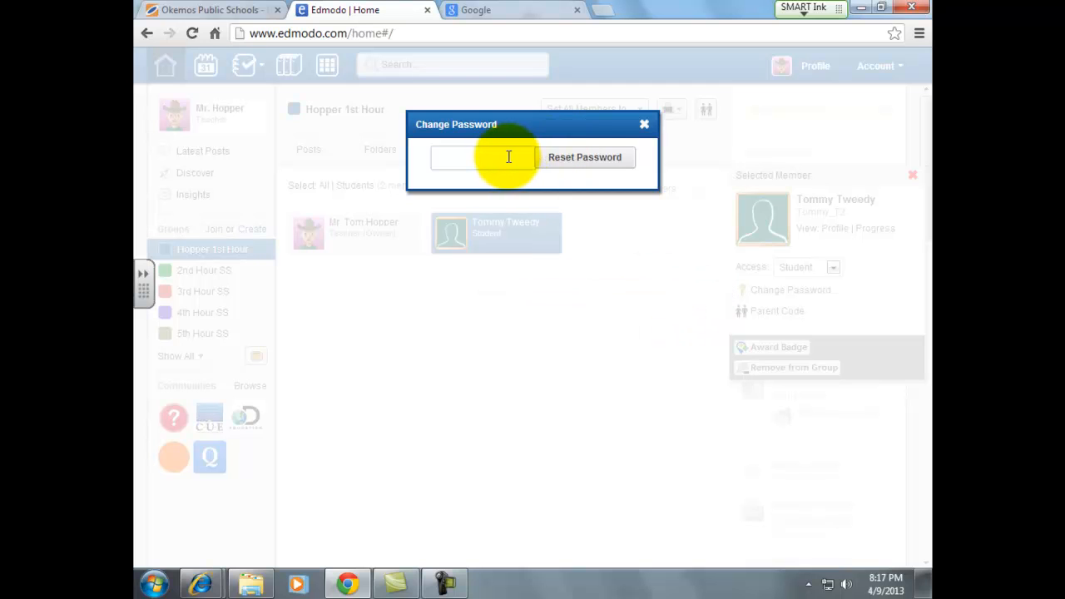
click(645, 126)
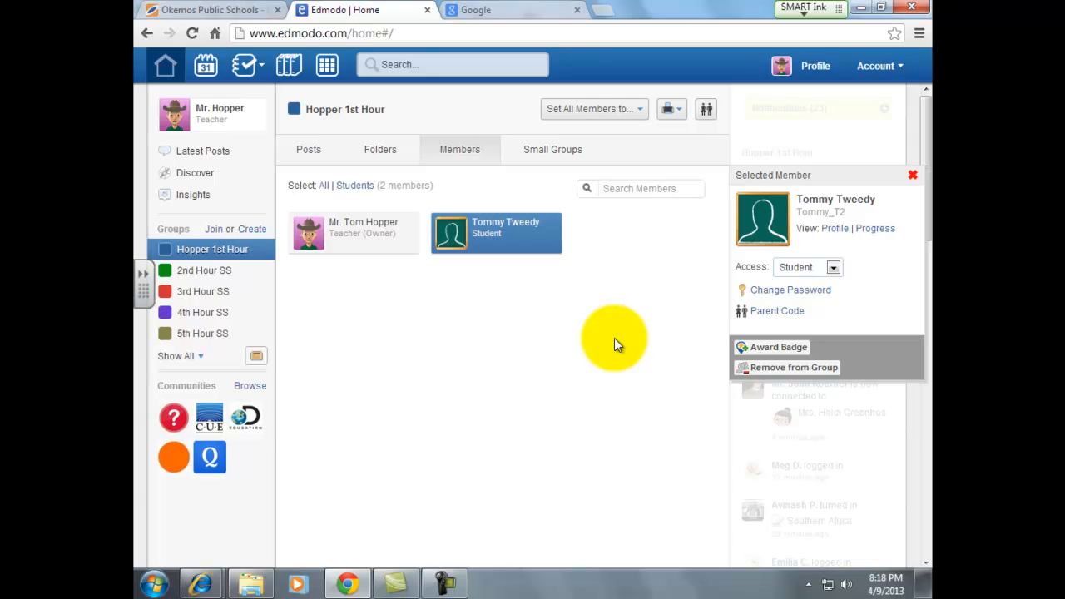
click(217, 252)
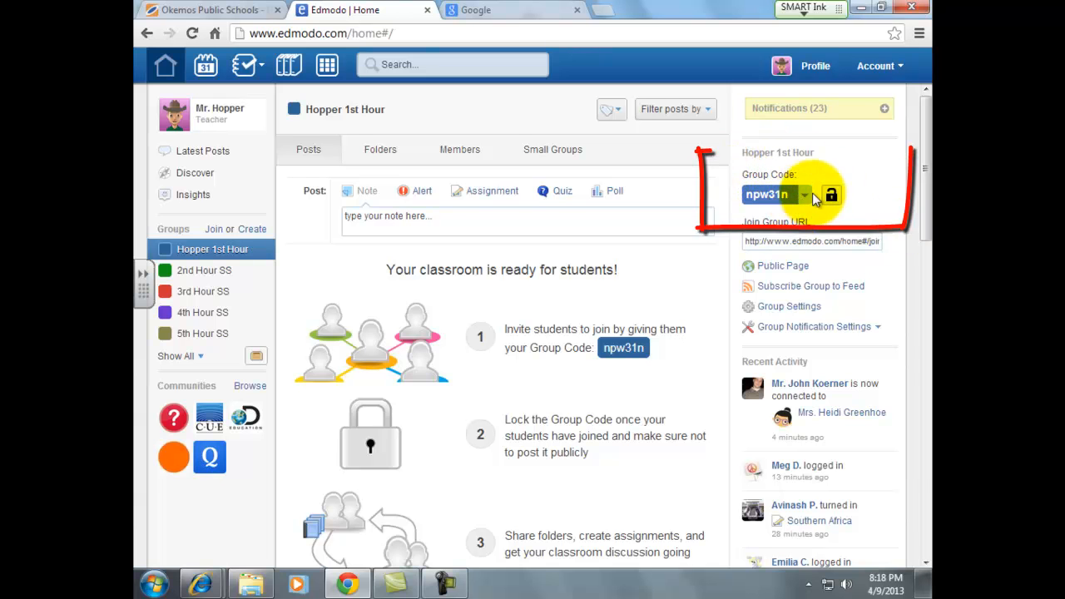
- Lock the group code, reset it to a new code, and lock it again
click(830, 198)
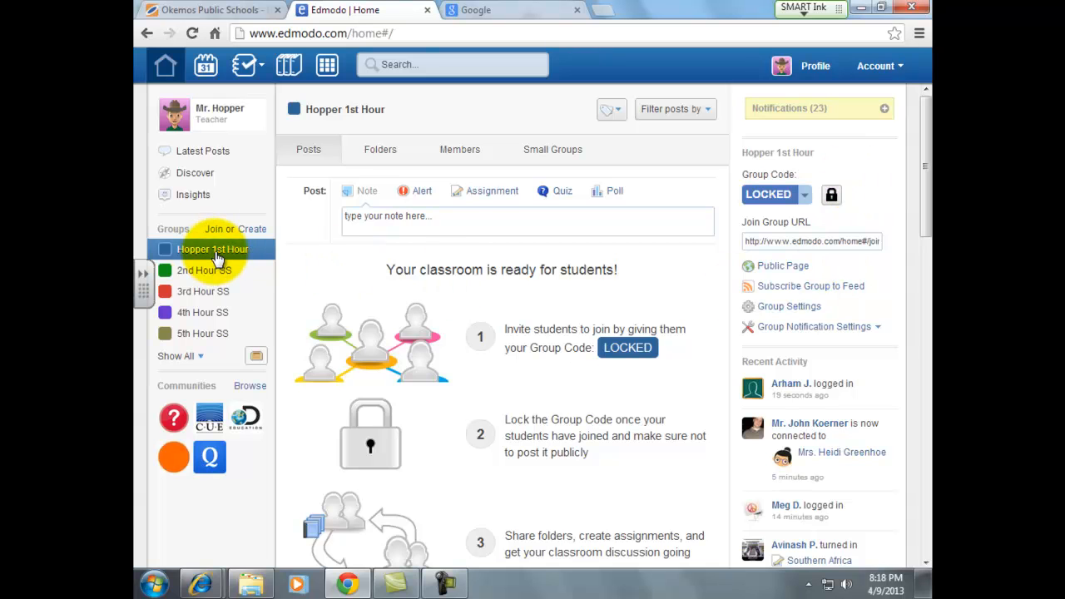
click(805, 198)
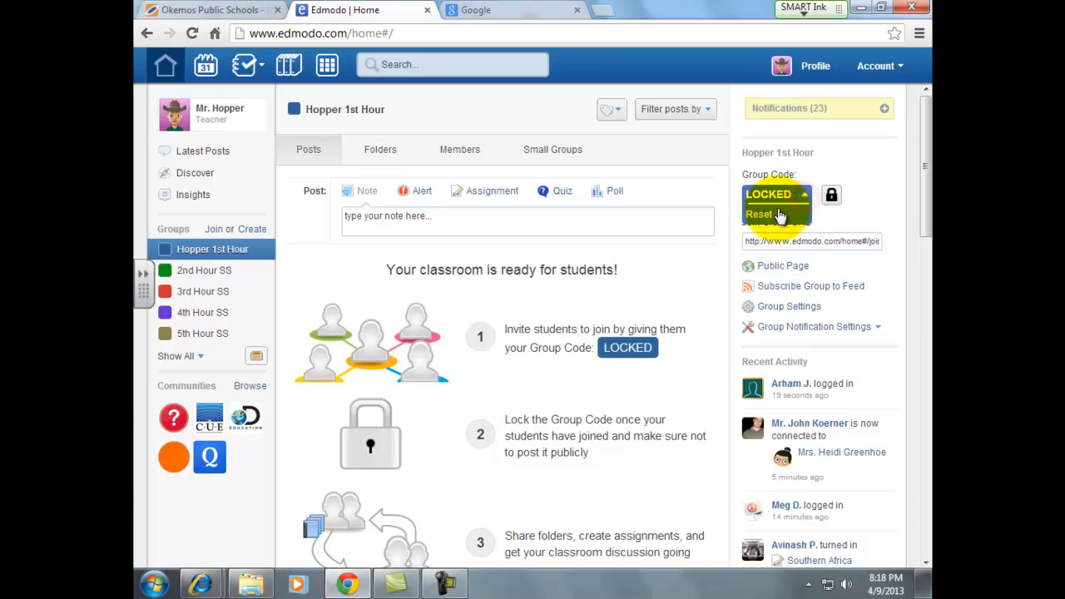
click(763, 215)
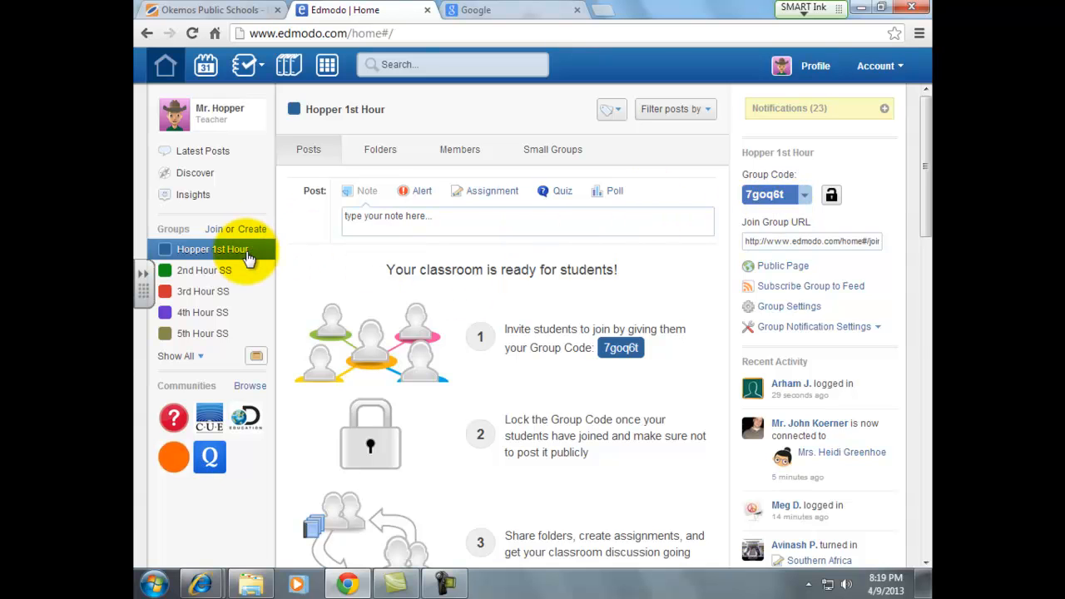
click(831, 197)
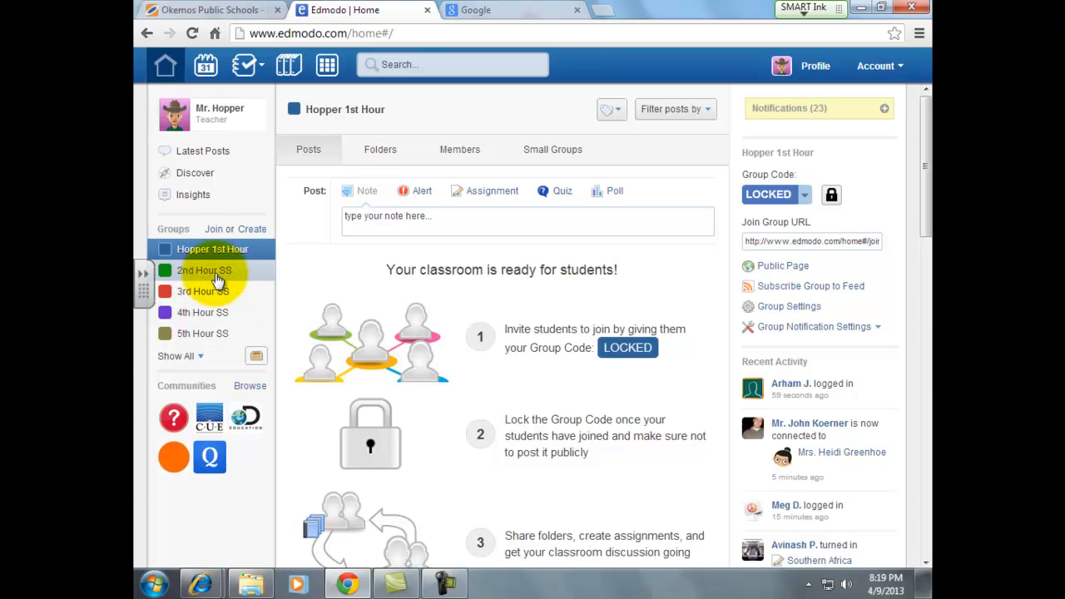
- Turn 2nd Hour SS orange, open its Seekers subgroup, then set the colour back to green
click(165, 258)
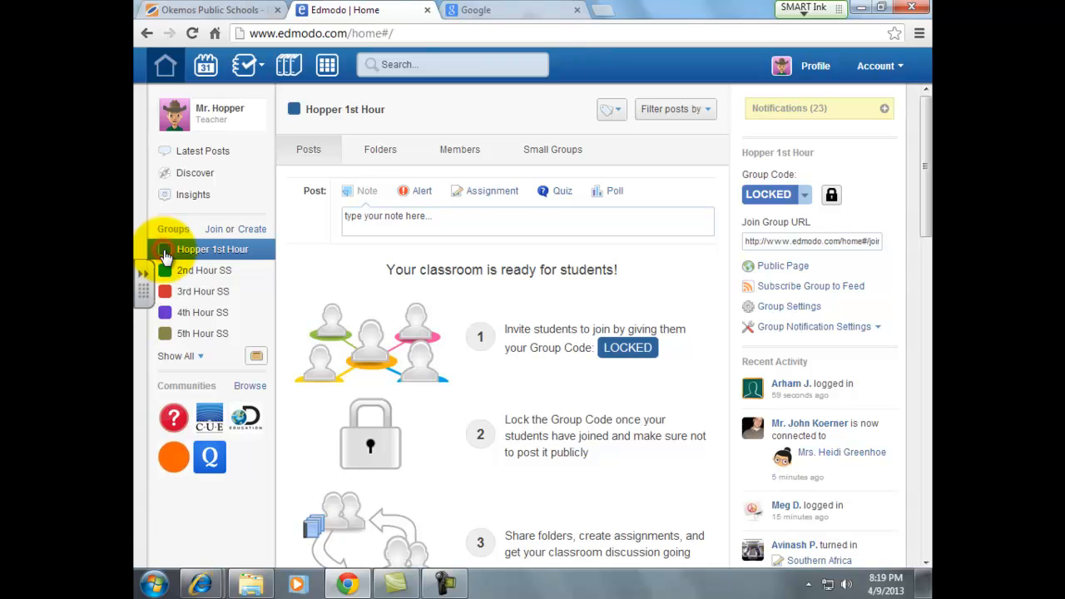
click(164, 271)
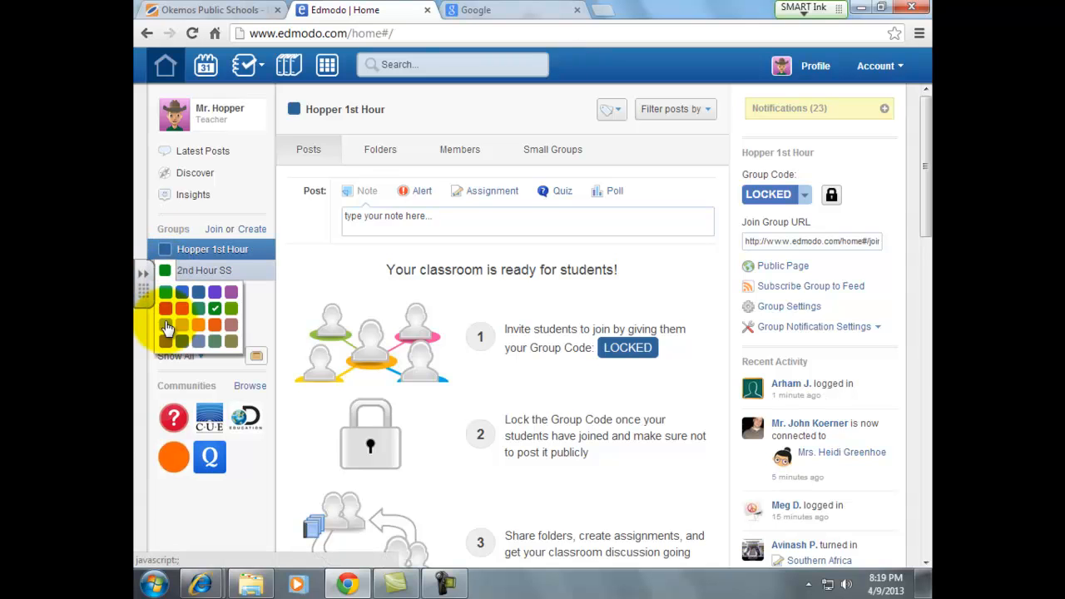
click(200, 330)
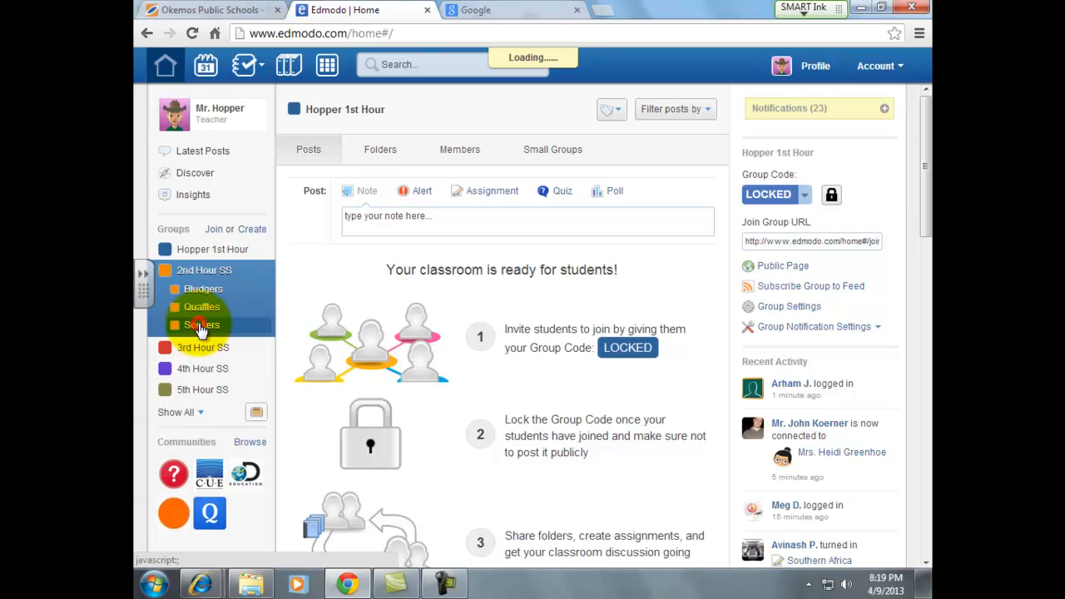
click(198, 324)
click(164, 270)
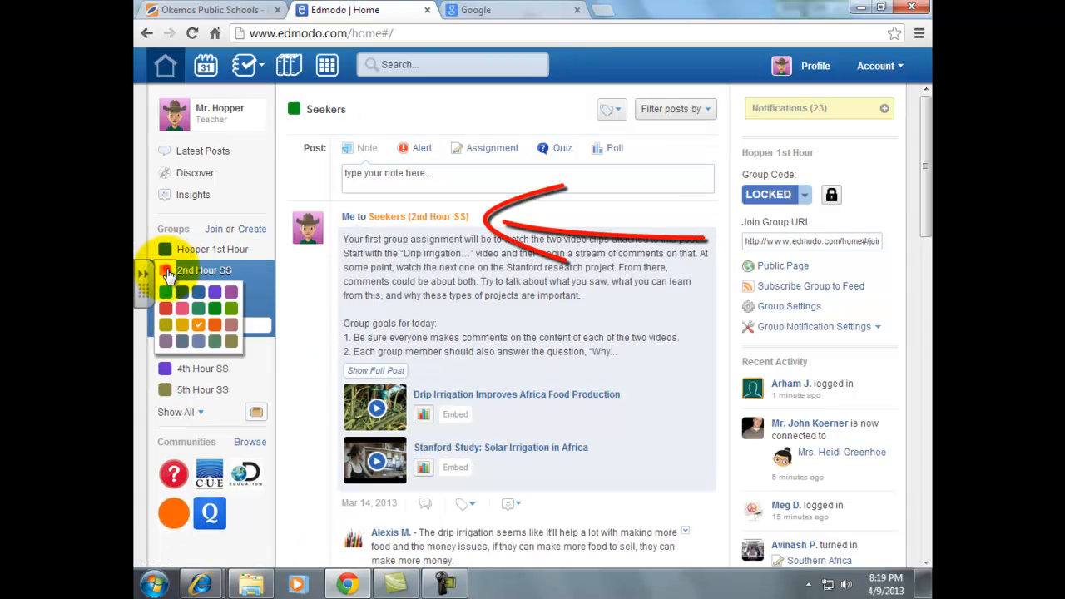
click(149, 305)
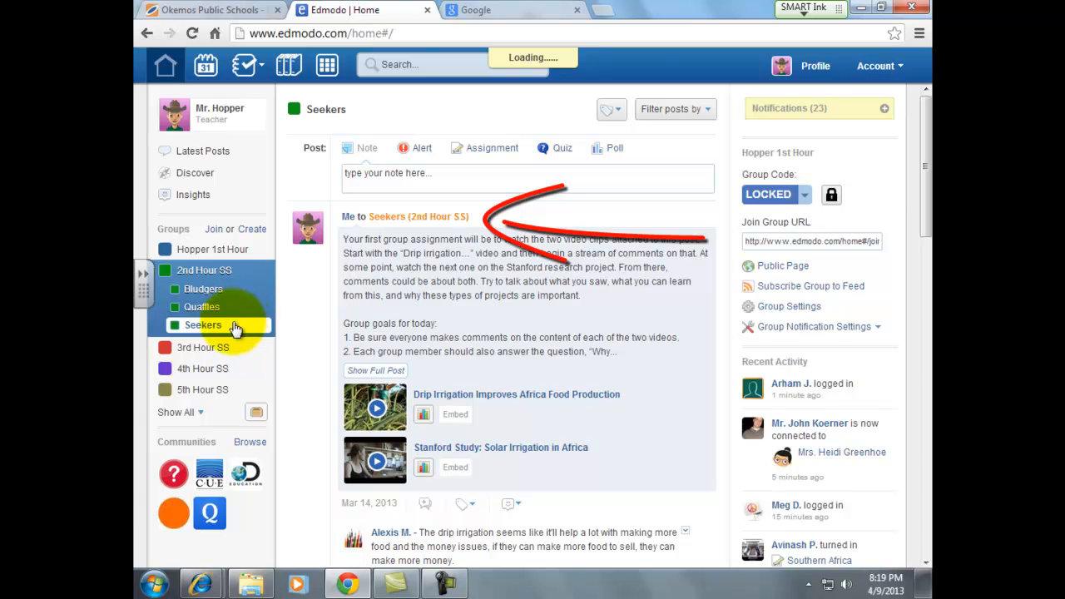